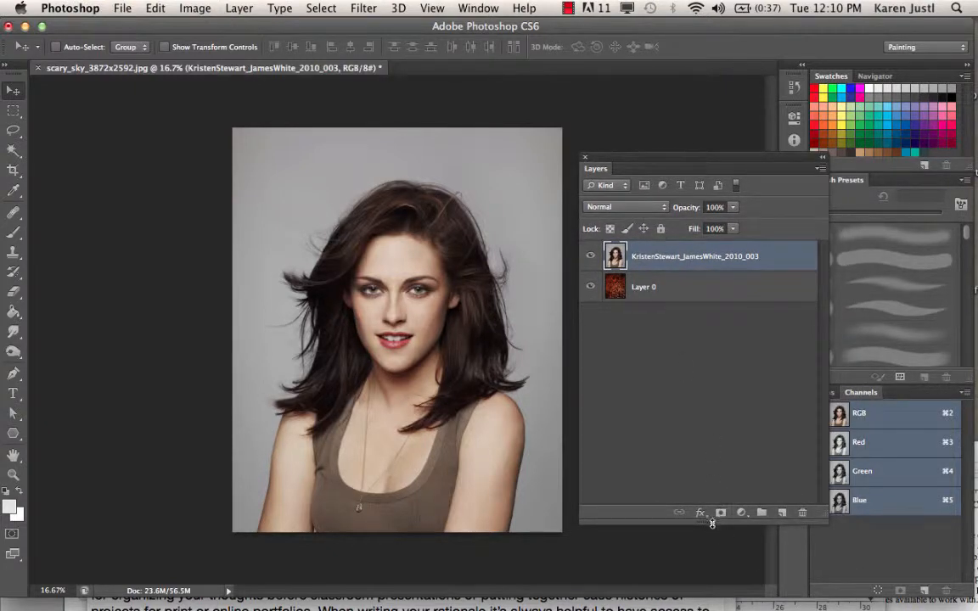
Shorten the Layers panel, then hide and show the portrait layer to examine the tree background beneath it
left_click_drag(713, 520, 705, 413)
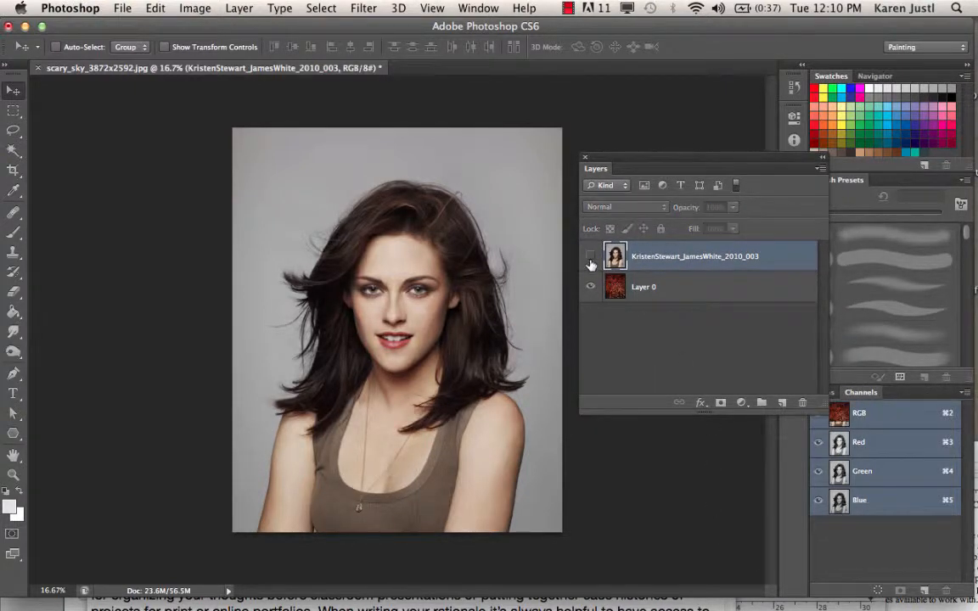
left_click(591, 260)
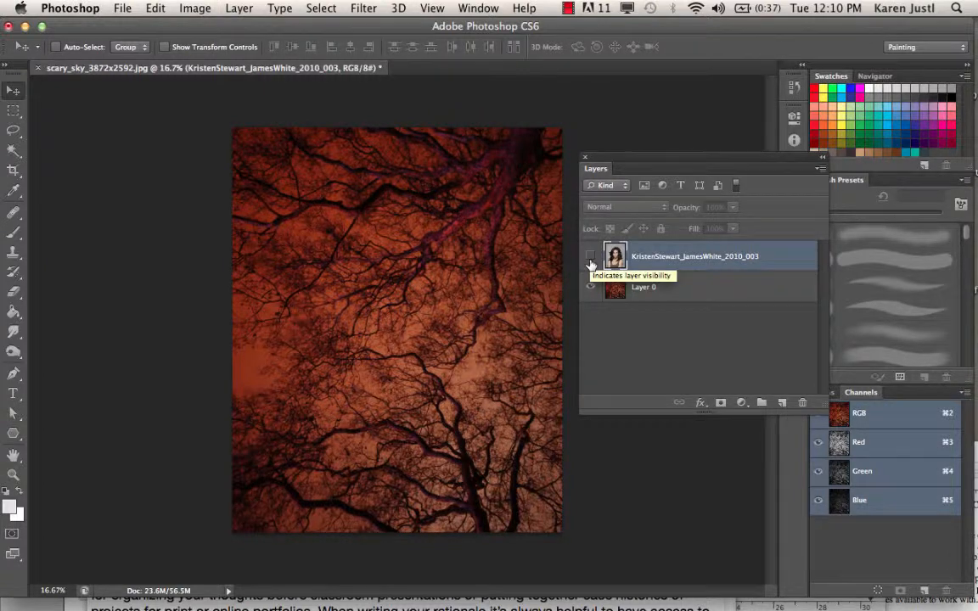
left_click(591, 259)
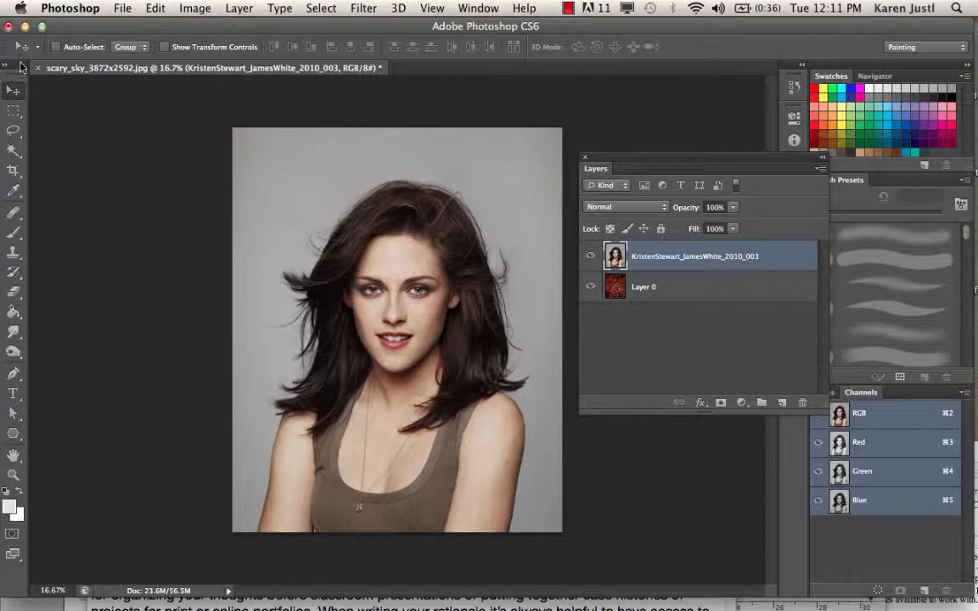
Undock the toolbox so it floats beside the portrait and choose the Quick Selection tool
left_click_drag(19, 61, 114, 107)
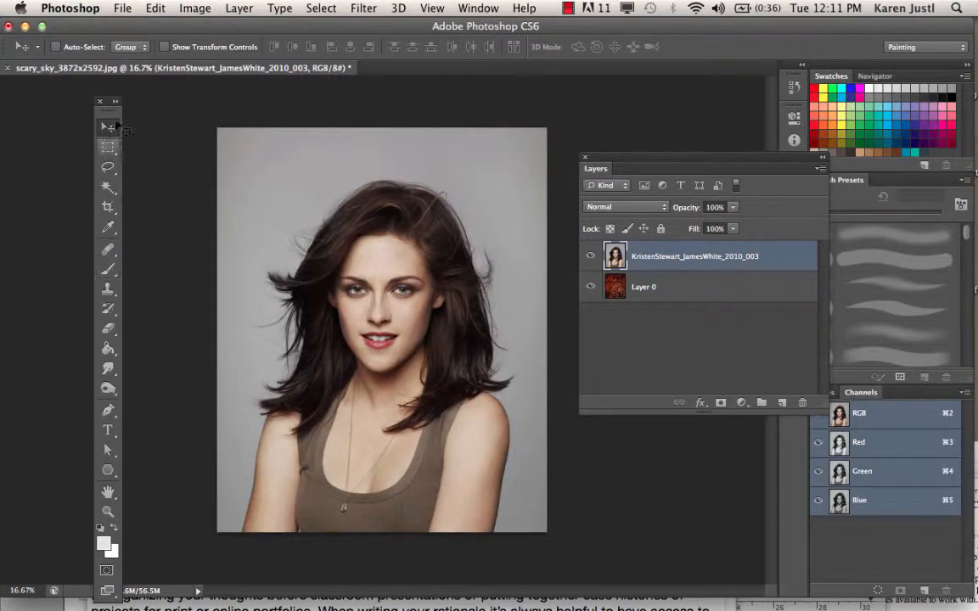
left_click(106, 190)
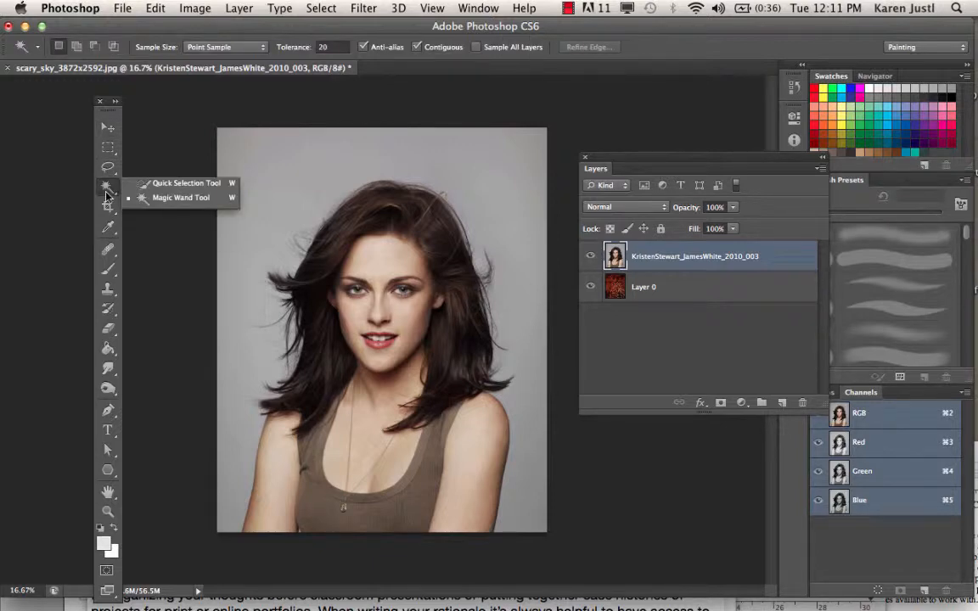
left_click(169, 182)
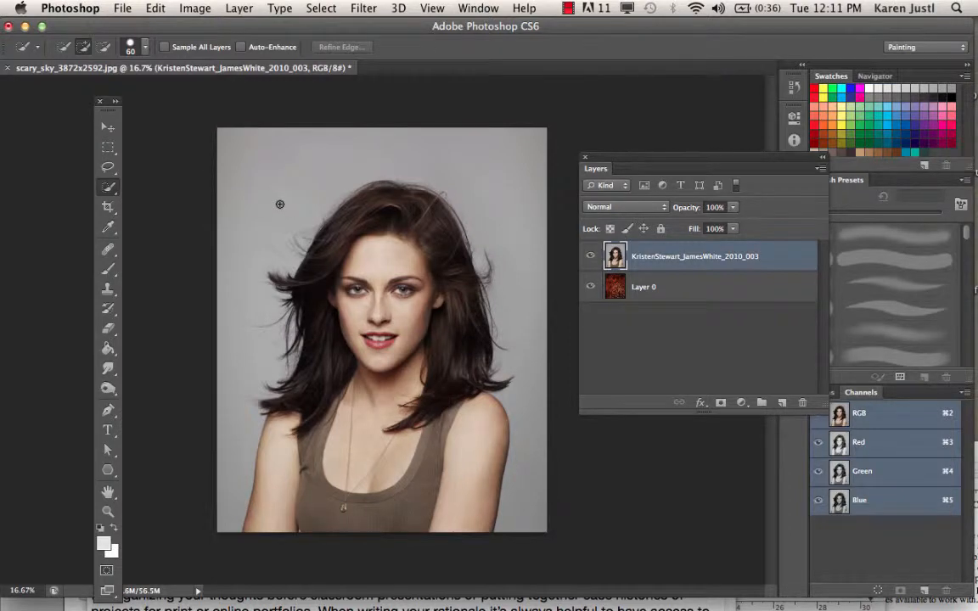
Enlarge the Quick Selection brush to 500 px
key("bracketright")
key("bracketright")
key("bracketright")
key("bracketright")
key("bracketright")
key("bracketright")
key("bracketright")
key("bracketright")
key("bracketright")
key("bracketright")
key("bracketright")
key("bracketright")
key("bracketright")
key("bracketright")
key("bracketleft")
key("bracketleft")
key("bracketleft")
key("bracketleft")
key("bracketright")
key("bracketright")
key("bracketright")
key("bracketright")
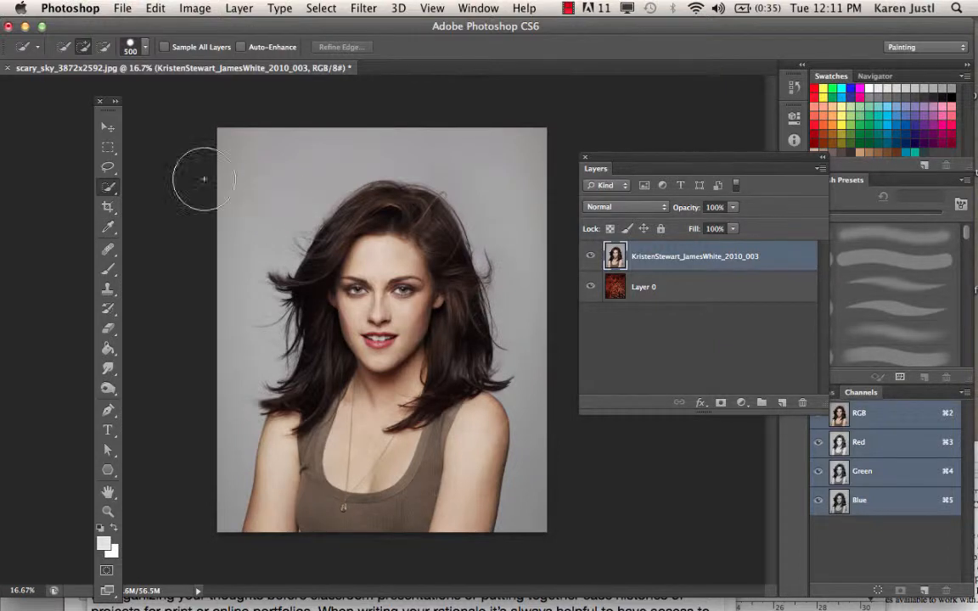
left_click(143, 48)
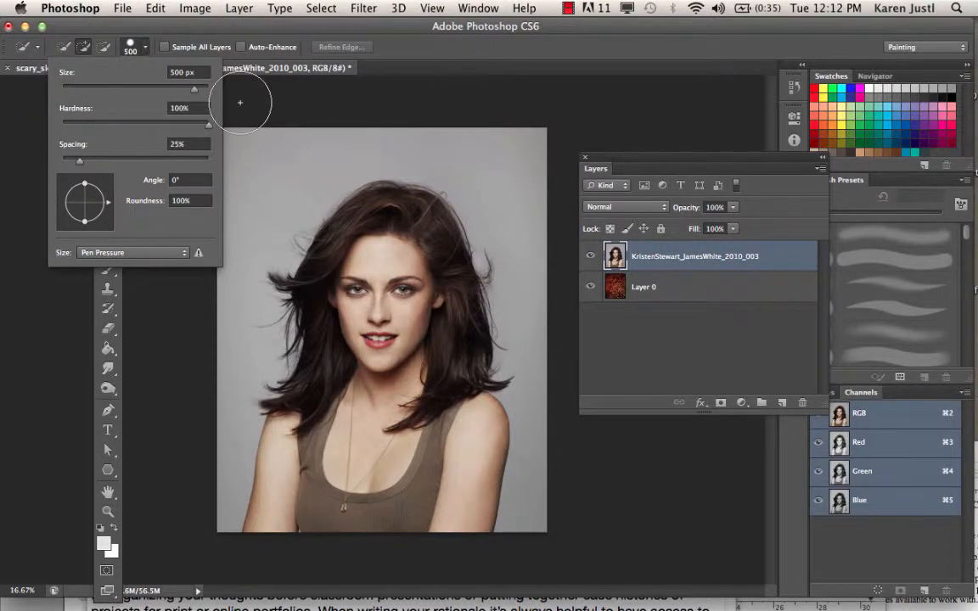
left_click(307, 115)
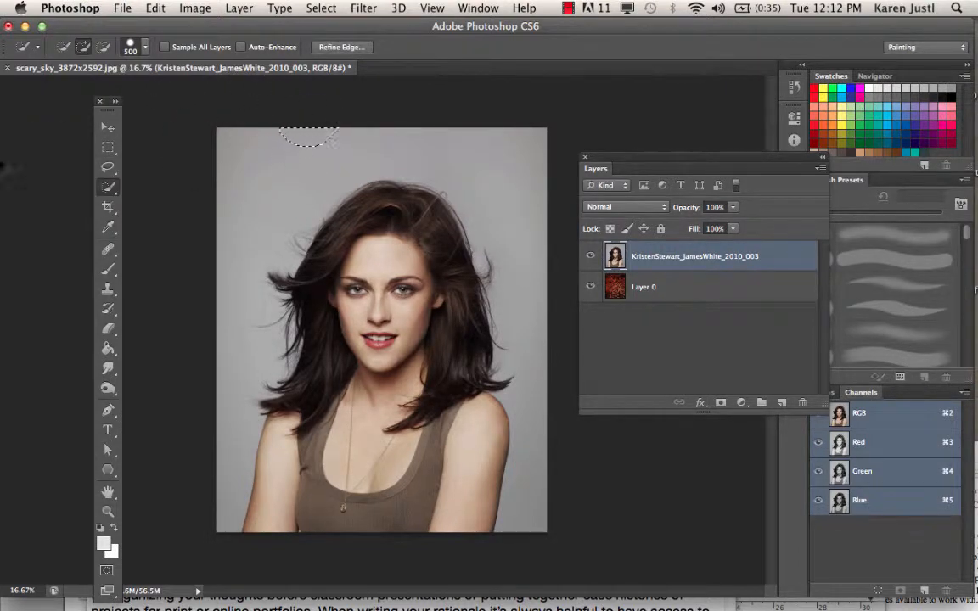
key("super+d")
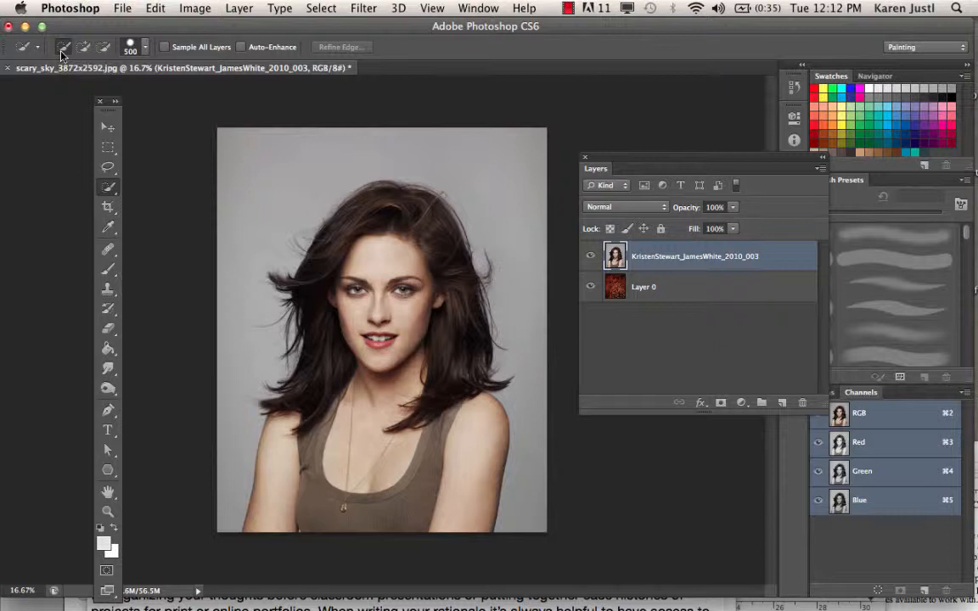
Set Quick Selection to add to the selection and select the woman's whole figure, including her hair, top and both arms
left_click(84, 48)
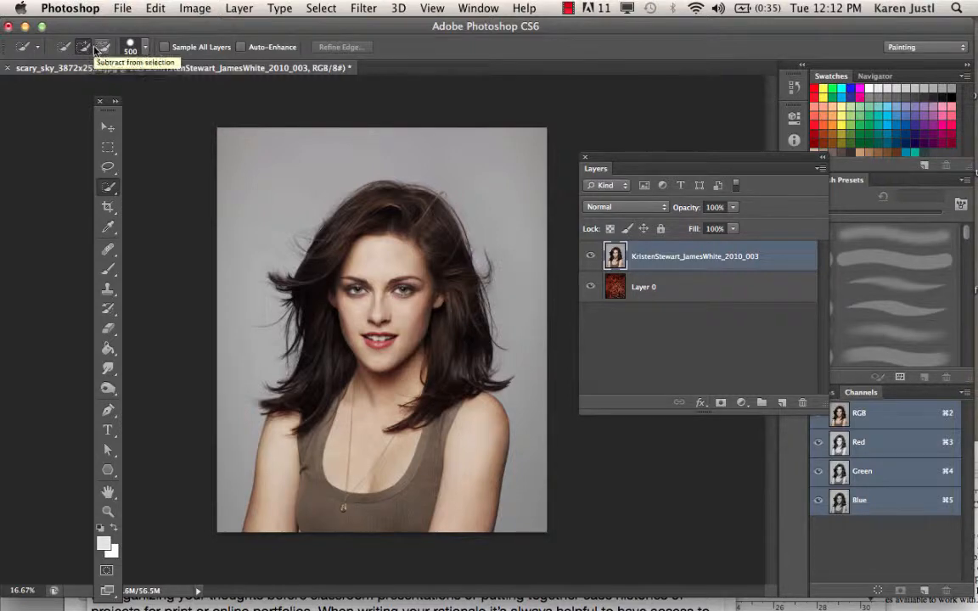
left_click(100, 49)
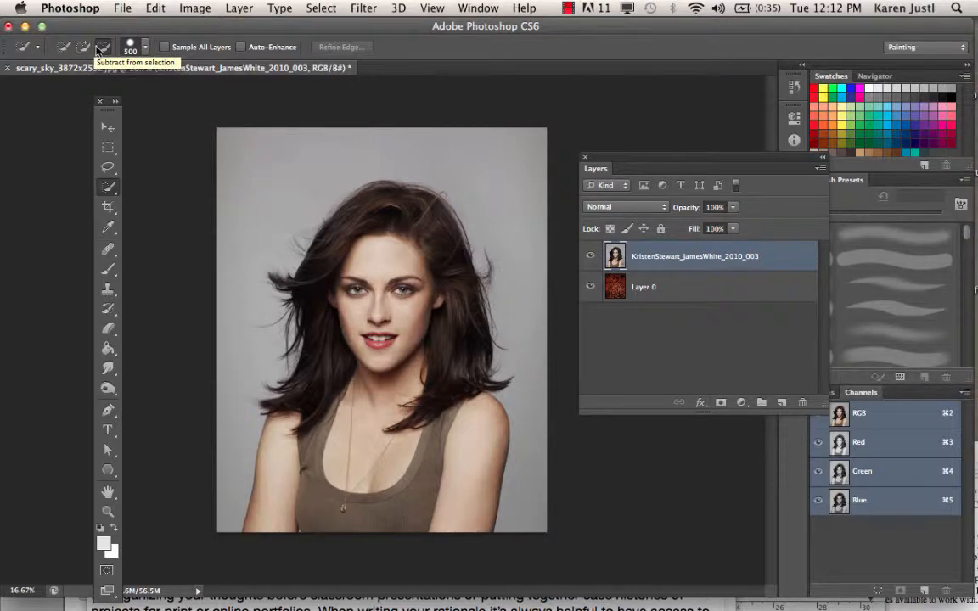
left_click(85, 49)
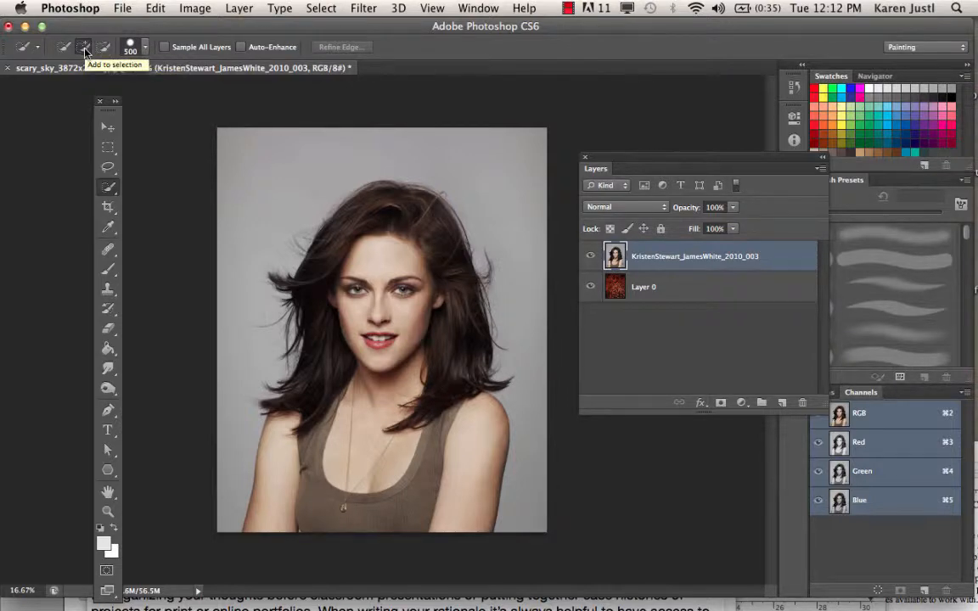
mouse_move(403, 204)
left_mouse_down()
mouse_move(331, 220)
mouse_move(348, 448)
mouse_move(387, 494)
mouse_move(447, 447)
mouse_move(447, 519)
left_mouse_up()
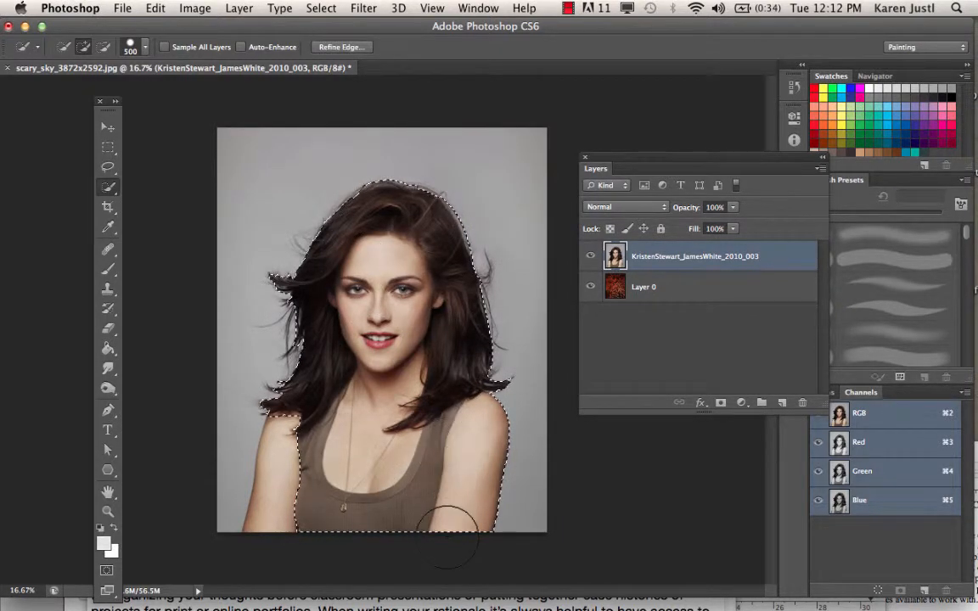
left_click_drag(311, 462, 276, 420)
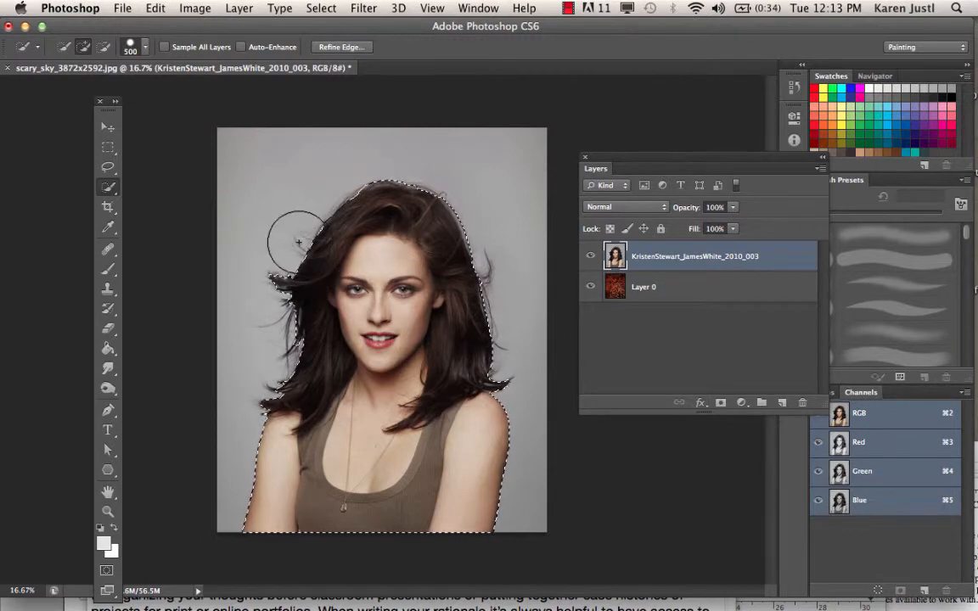
Add the flyaway hair strands on the portrait's left side to the selection with the Lasso tool
left_click(108, 168)
left_click(161, 163)
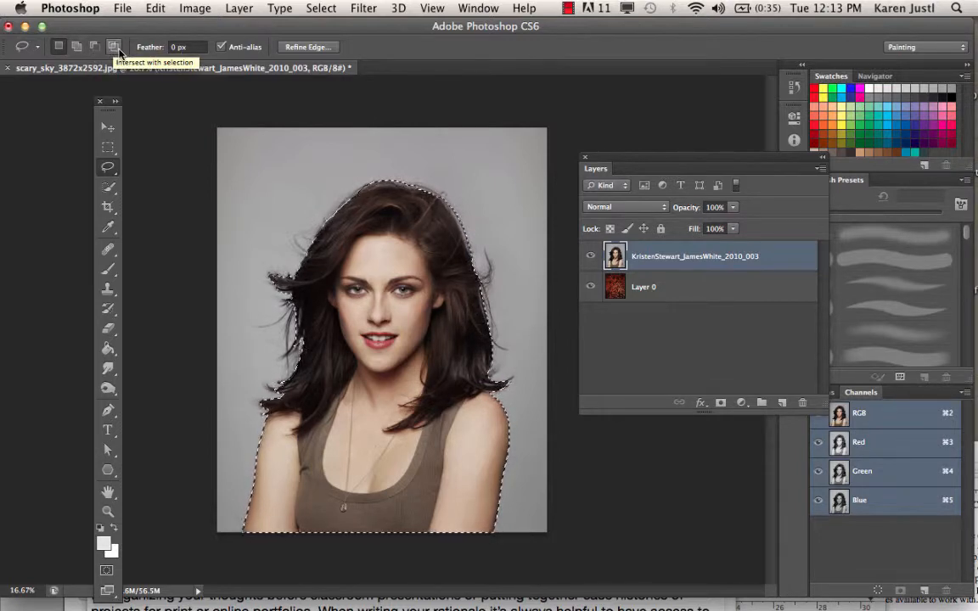
left_click(76, 48)
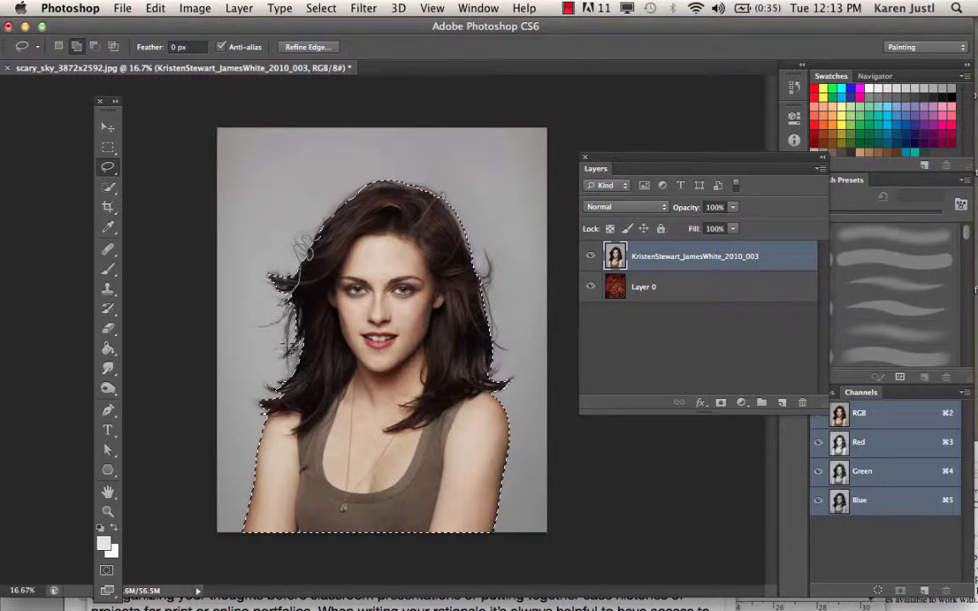
mouse_move(288, 333)
left_mouse_down()
mouse_move(301, 316)
mouse_move(308, 333)
left_mouse_up()
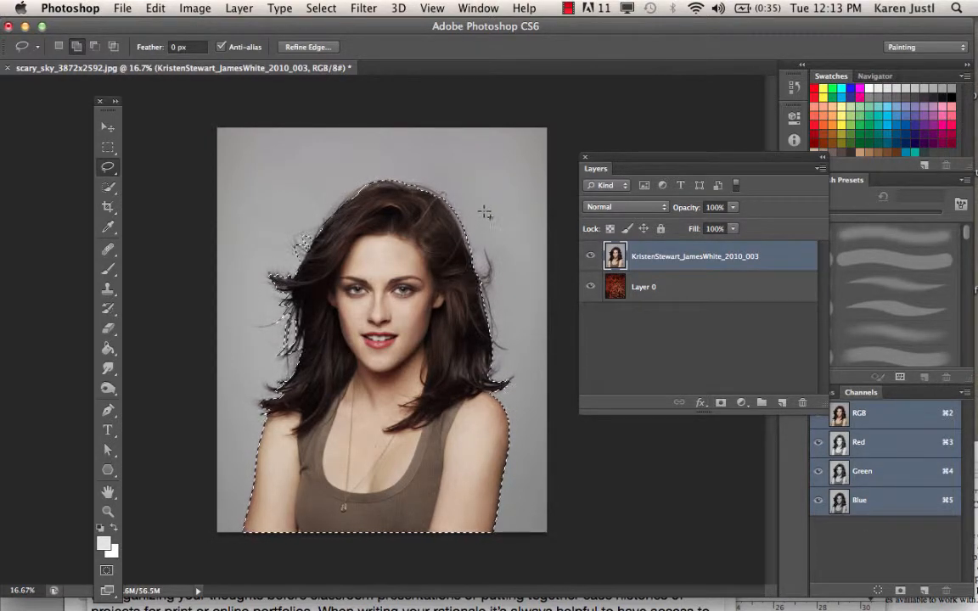
Add the flyaway strands on the right side of the hair to the selection with the Lasso tool
key("super+equal")
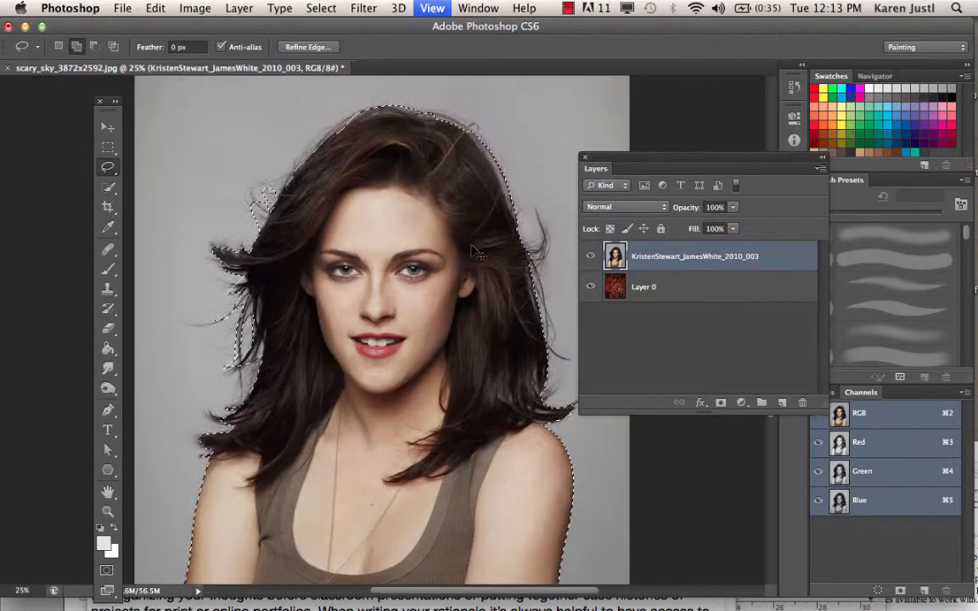
key("super+equal")
left_click_drag(404, 218, 156, 339)
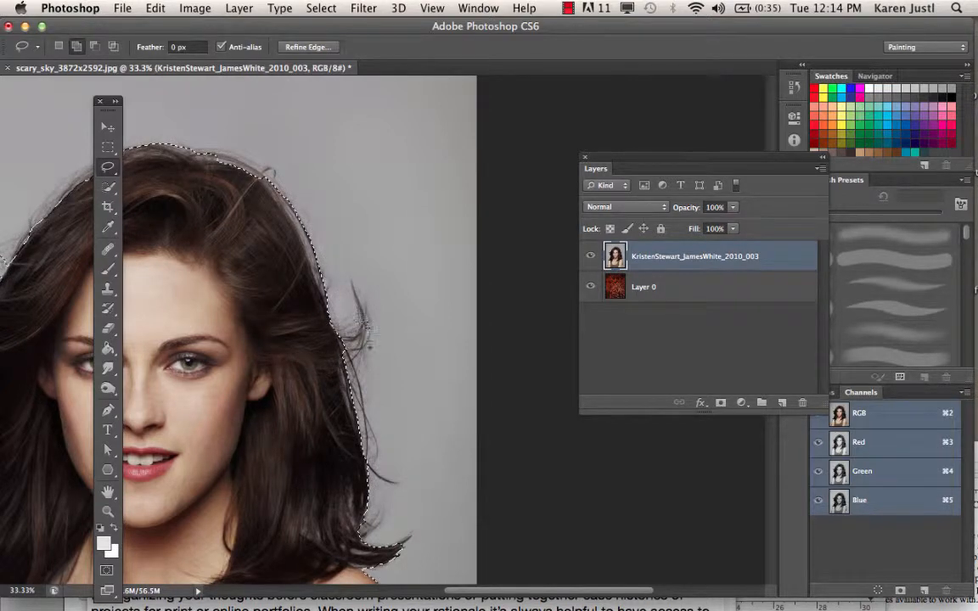
key("ctrl+d")
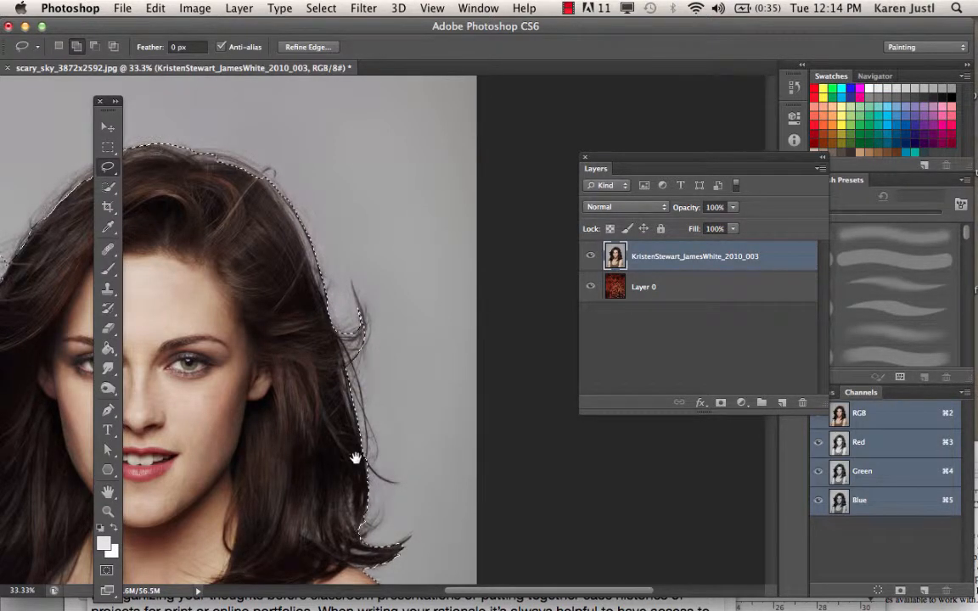
left_click_drag(355, 456, 397, 340)
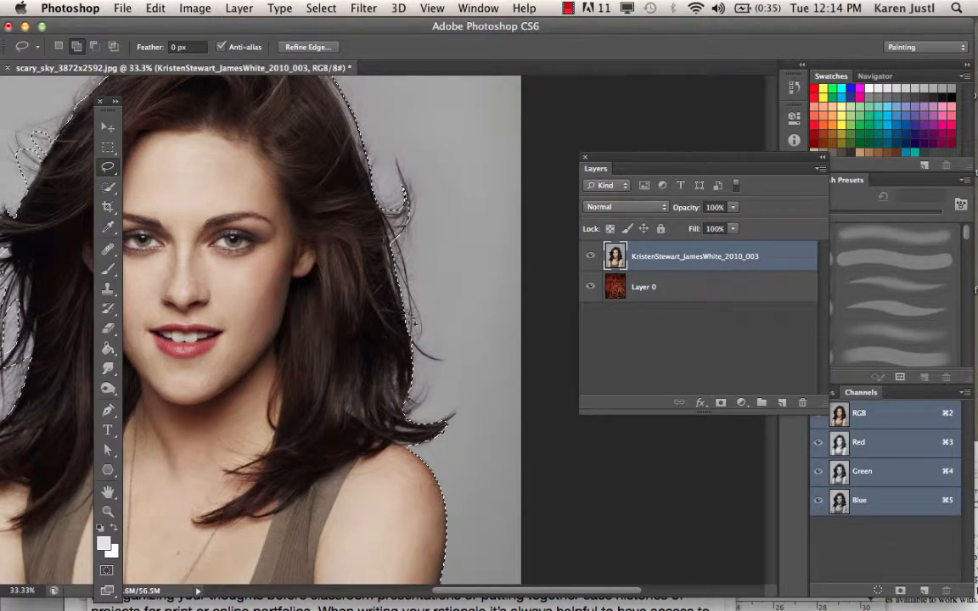
mouse_move(443, 358)
left_mouse_down()
mouse_move(355, 332)
mouse_move(513, 262)
left_mouse_up()
left_click_drag(358, 304, 548, 328)
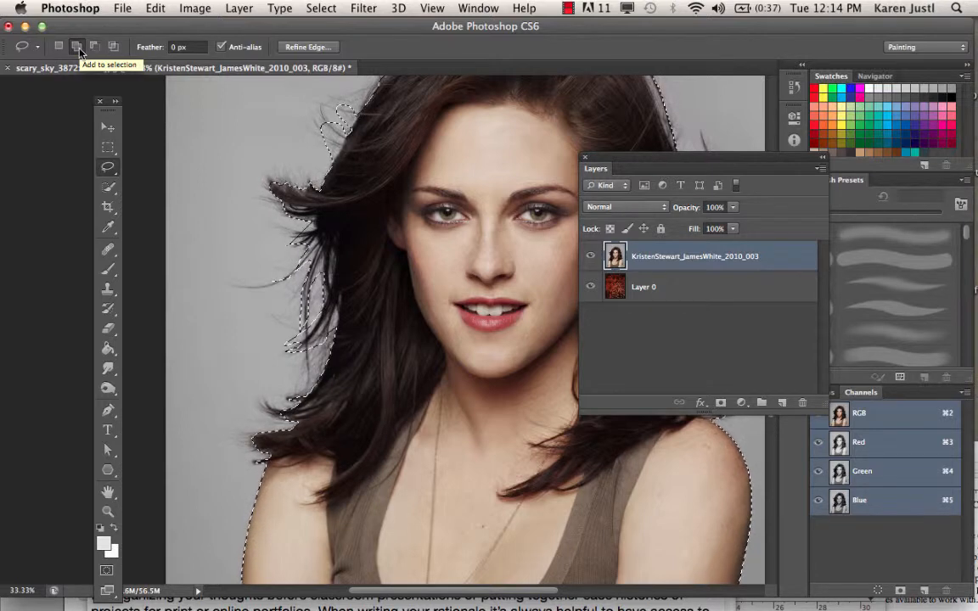
Open Refine Edge for the figure selection and move its dialog closer to the portrait
key("super+minus")
key("super+minus")
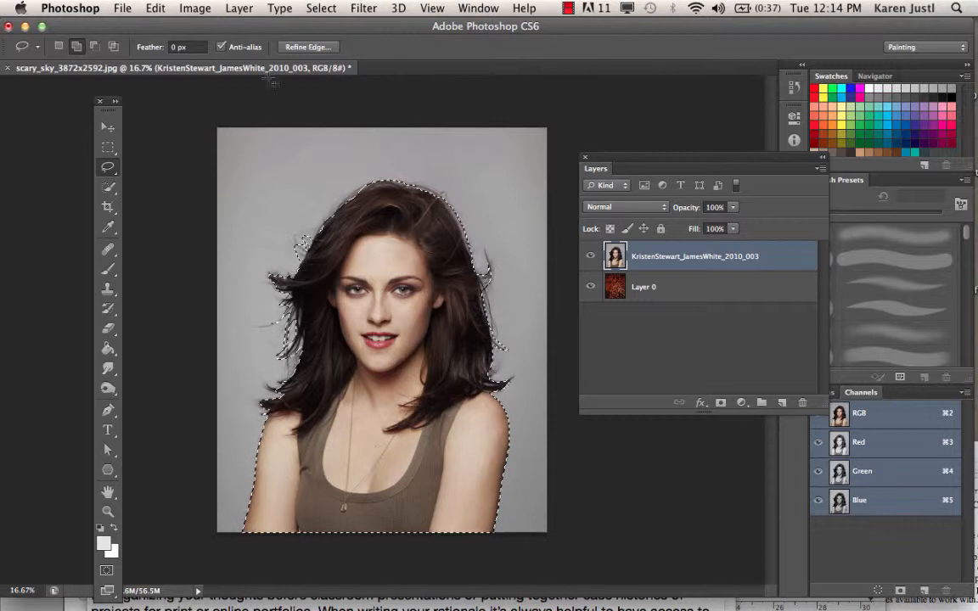
left_click(309, 48)
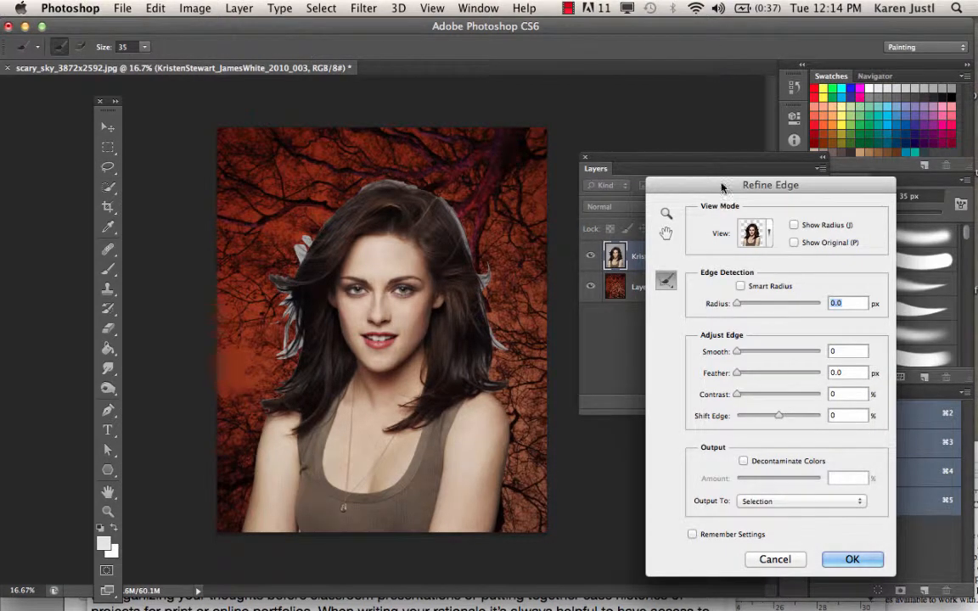
left_click_drag(722, 187, 606, 140)
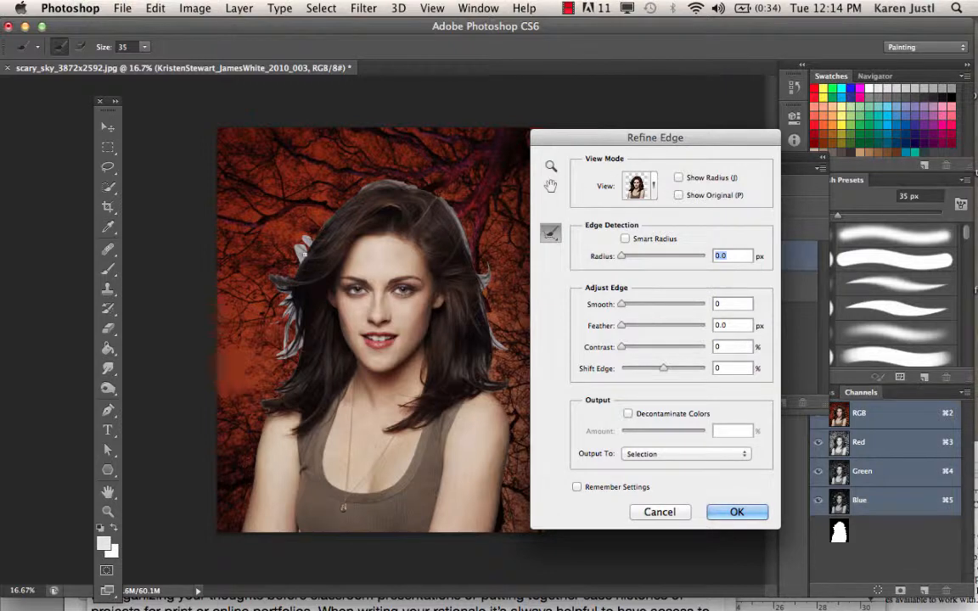
Preview the selection in the On Black, On White and Black & White views, finishing with the On Layers view
left_click(654, 185)
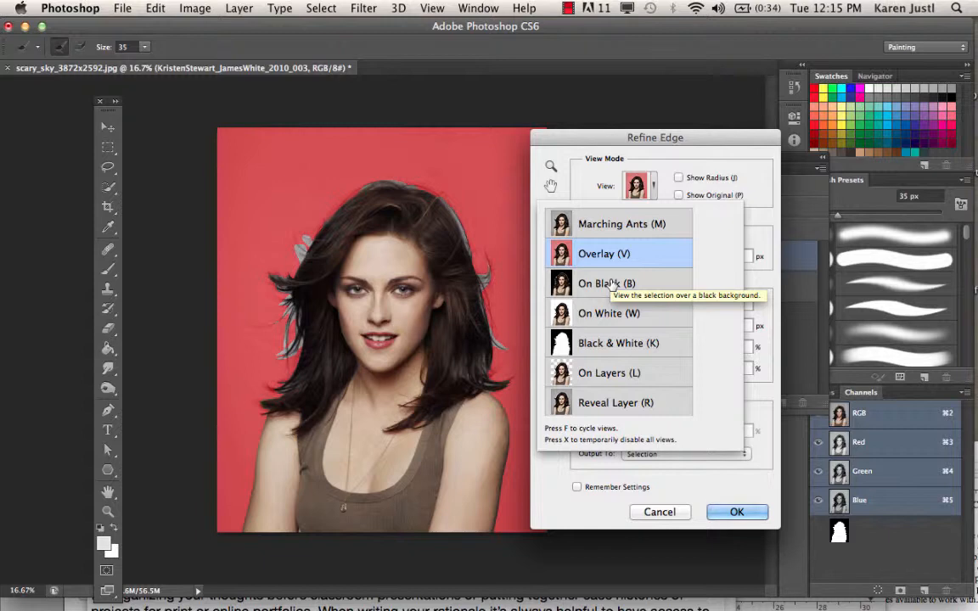
left_click(612, 286)
left_click(562, 315)
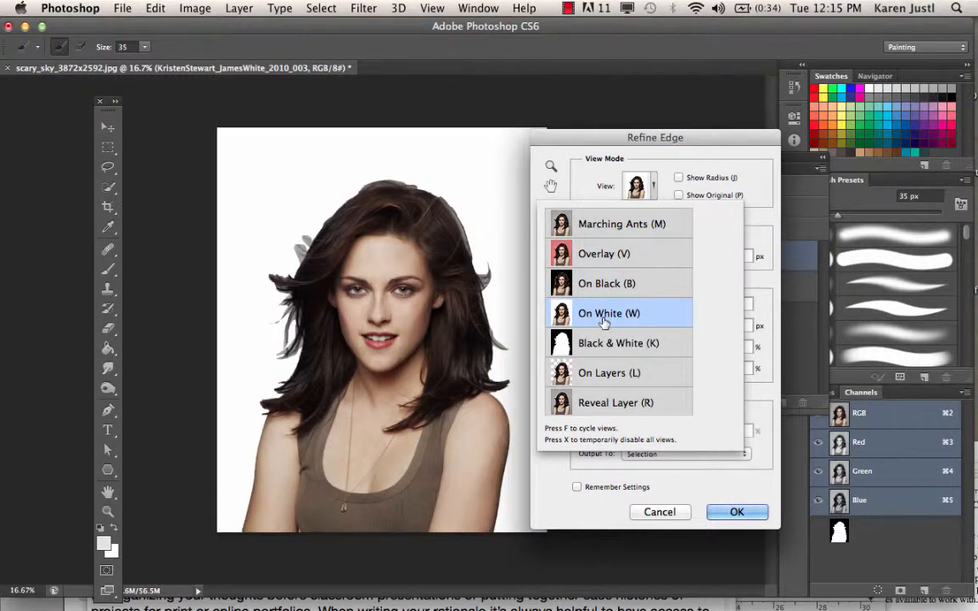
left_click(565, 343)
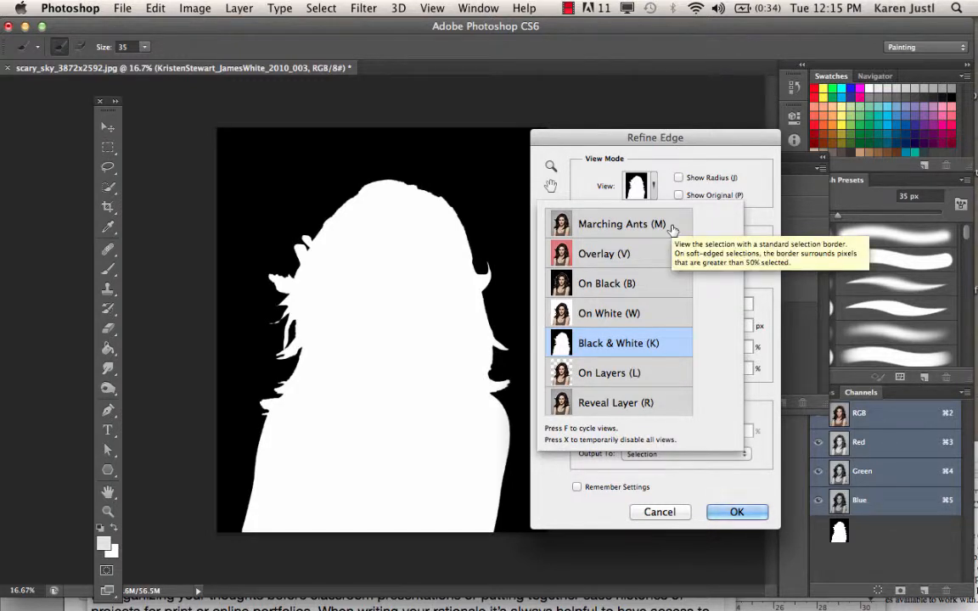
left_click(594, 373)
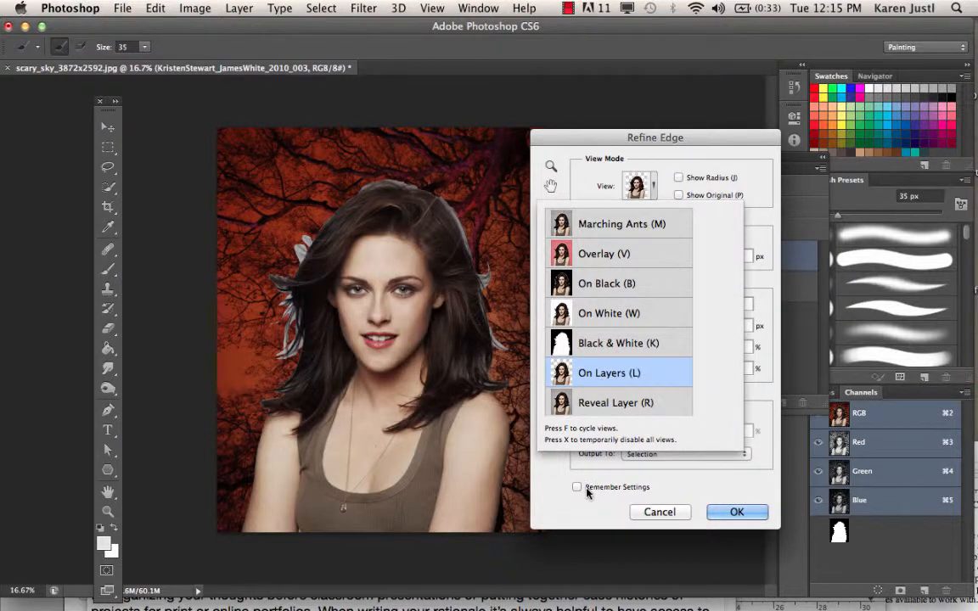
left_click(587, 517)
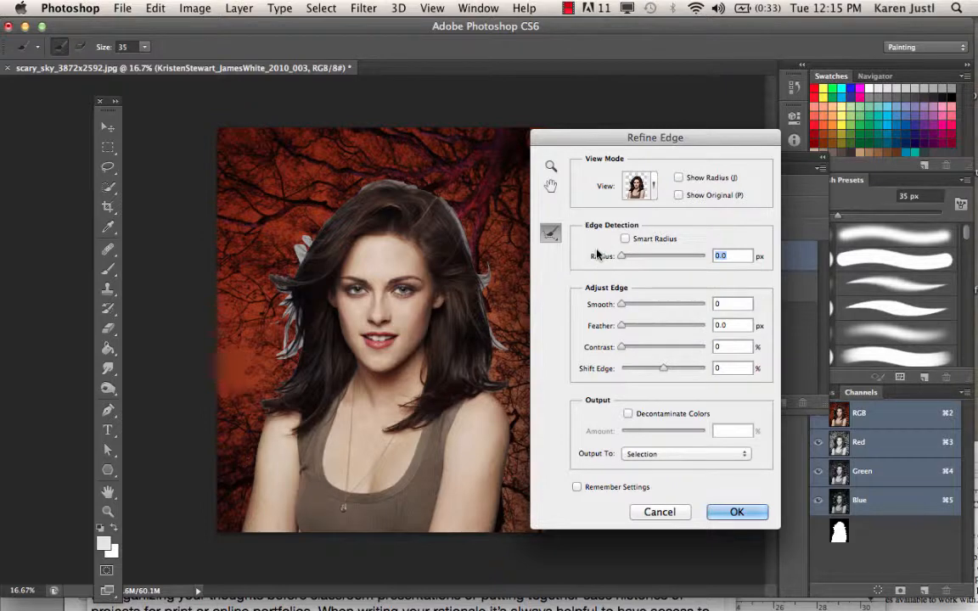
key("b")
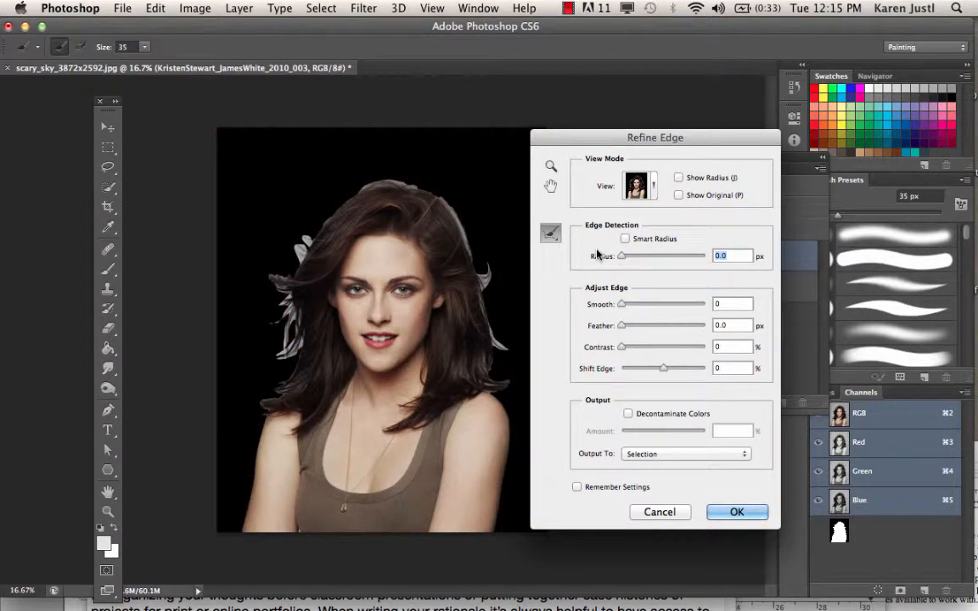
key("l")
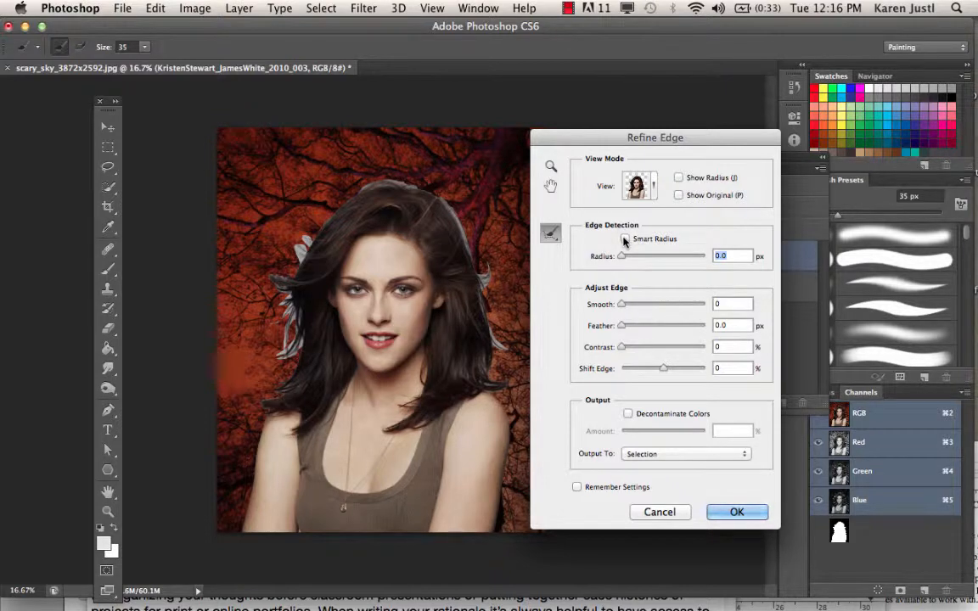
Enable Smart Radius and set the edge detection radius to 45.8 px
left_click(625, 239)
left_click_drag(624, 260, 672, 261)
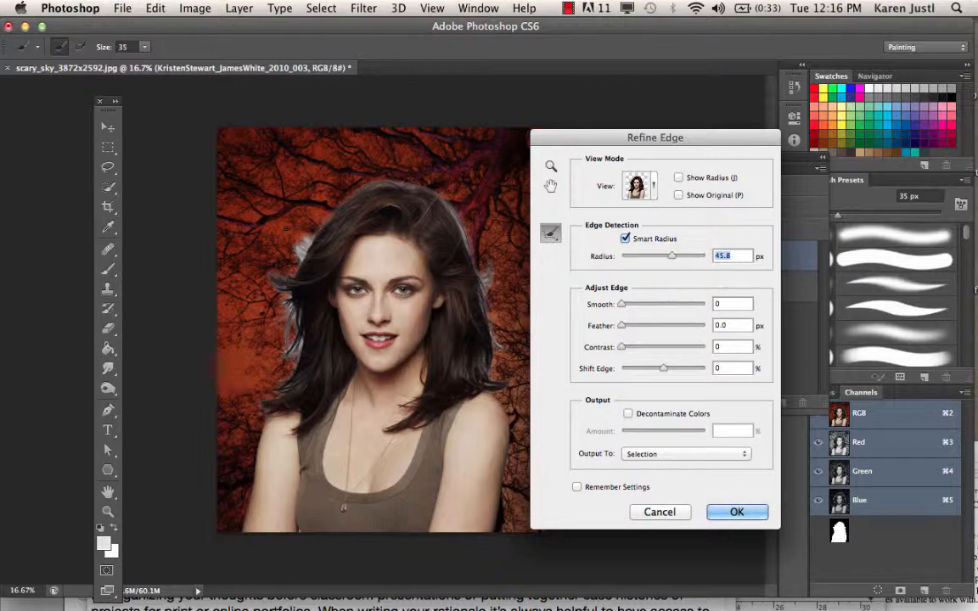
Enlarge the Refine Radius brush to 400 px and paint over the hair edge on the portrait's left side
key("bracketright")
key("bracketright")
key("bracketright")
key("bracketright")
key("bracketright")
key("bracketright")
key("bracketright")
key("bracketright")
key("bracketright")
key("bracketright")
key("bracketright")
key("bracketright")
key("bracketright")
key("bracketright")
mouse_move(318, 222)
left_mouse_down()
mouse_move(293, 200)
mouse_move(278, 238)
mouse_move(288, 264)
mouse_move(242, 250)
mouse_move(252, 340)
left_mouse_up()
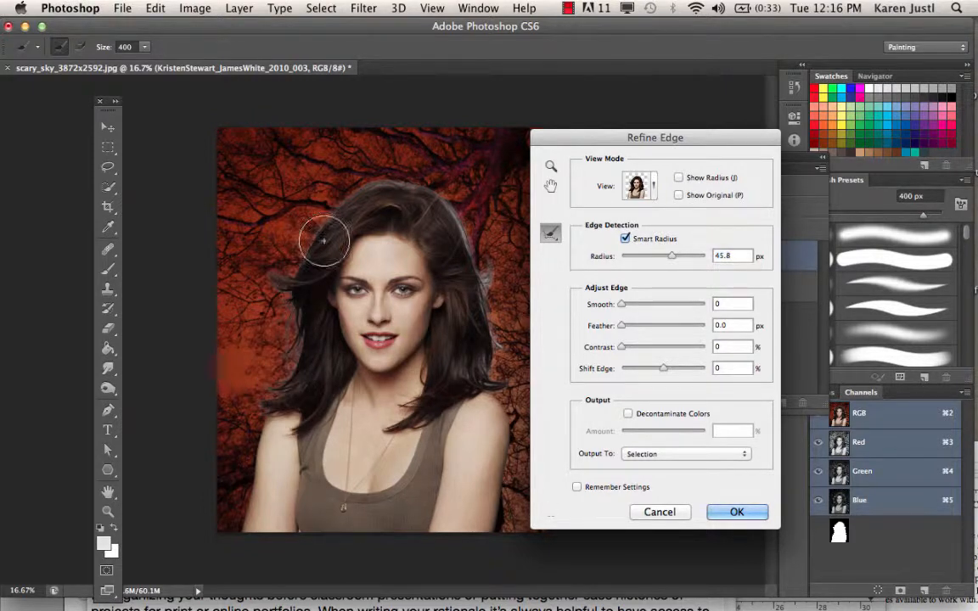
Paint the Refine Radius brush over the hair edge on the portrait's right side and check it in the On Black and On Layers views
mouse_move(299, 193)
left_mouse_down()
mouse_move(338, 166)
mouse_move(406, 170)
mouse_move(486, 276)
mouse_move(504, 380)
mouse_move(493, 361)
left_mouse_up()
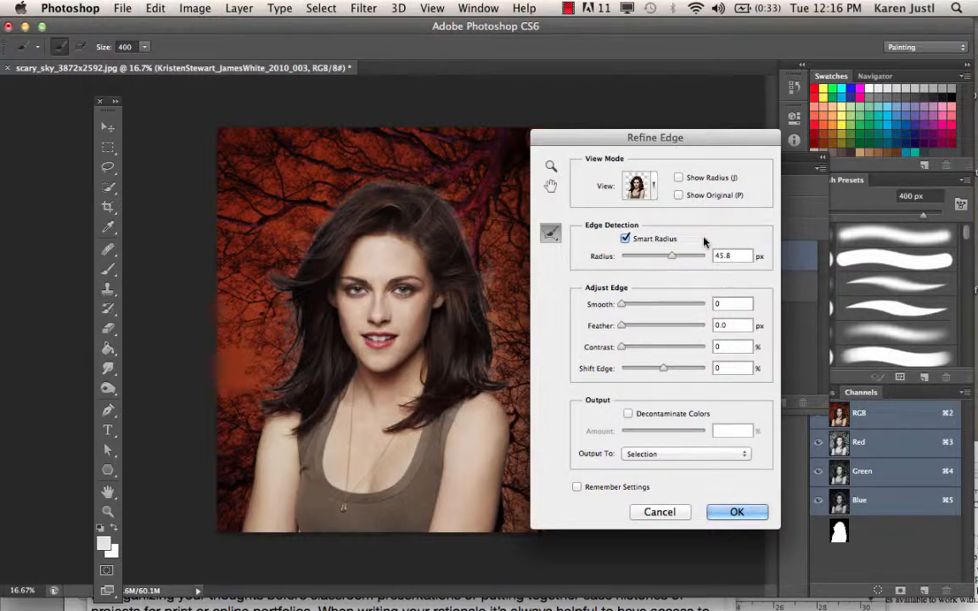
key("b")
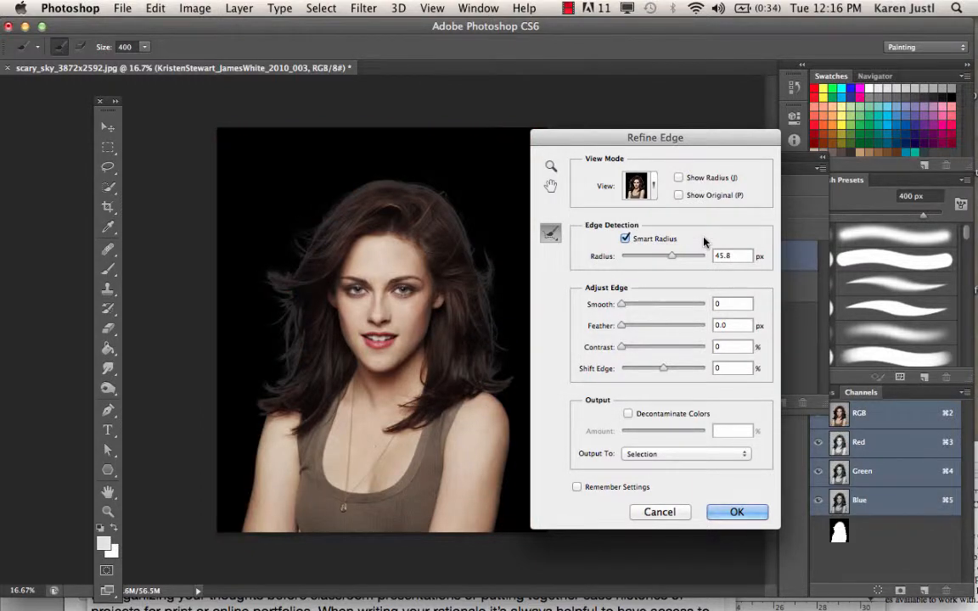
key("l")
Enable Decontaminate Colors for the refined selection and set its amount to 82%
key("super+plus")
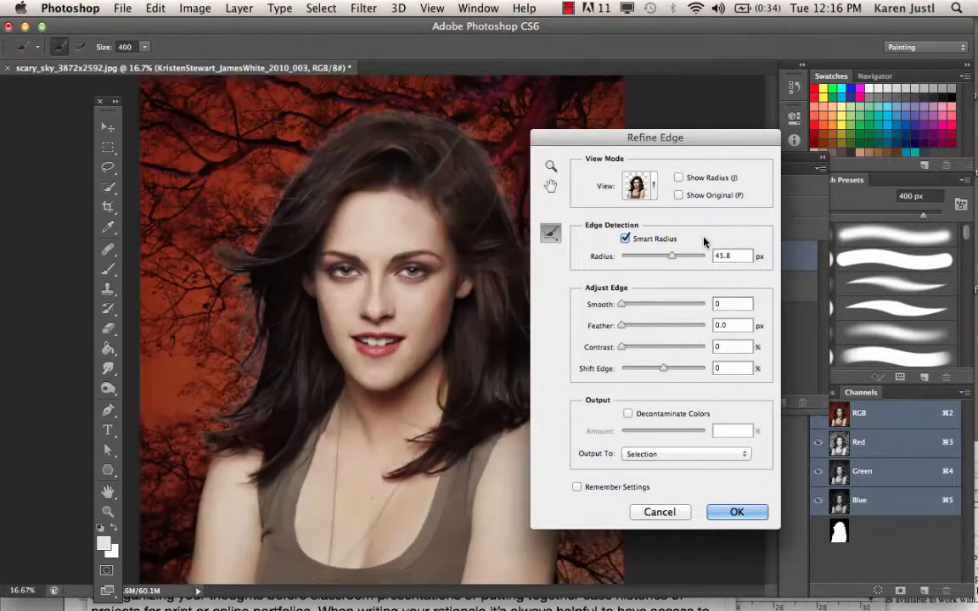
left_click(628, 414)
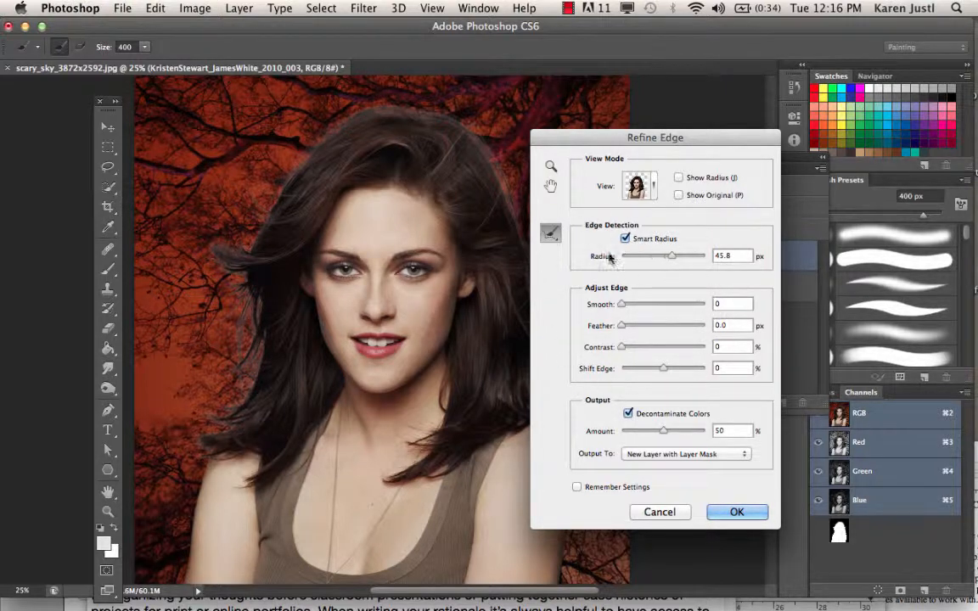
left_click_drag(663, 432, 691, 435)
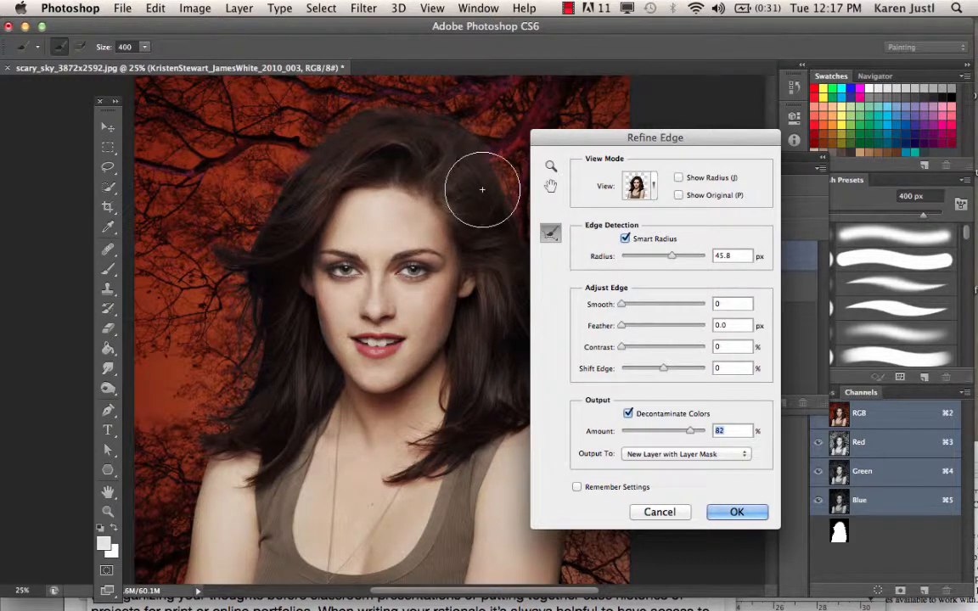
Inspect the decontaminated hair edge above the woman's shoulder on the portrait's right side up close
mouse_move(449, 273)
left_mouse_down()
mouse_move(334, 232)
mouse_move(319, 208)
left_mouse_up()
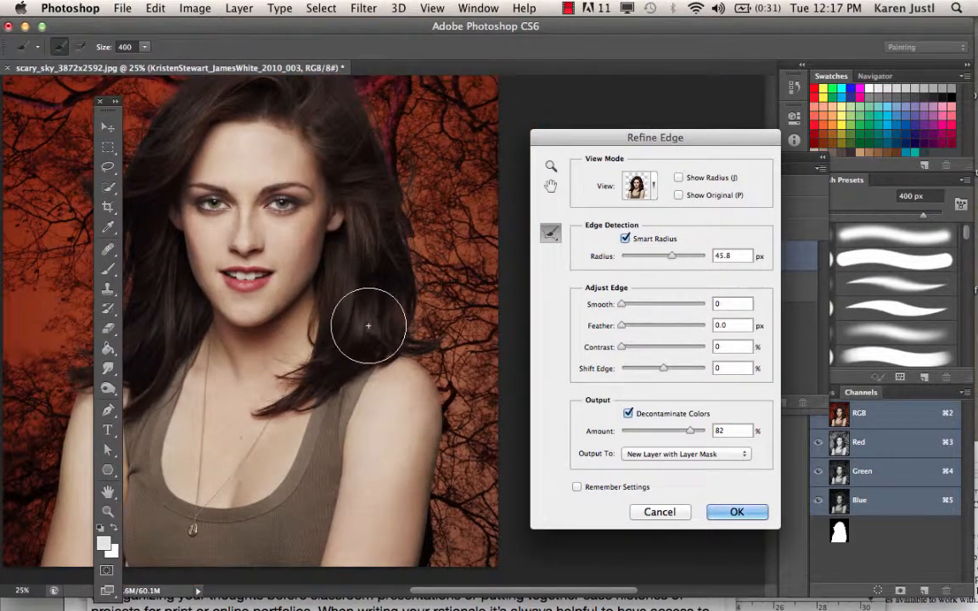
mouse_move(368, 325)
left_mouse_down()
mouse_move(349, 328)
mouse_move(371, 338)
left_mouse_up()
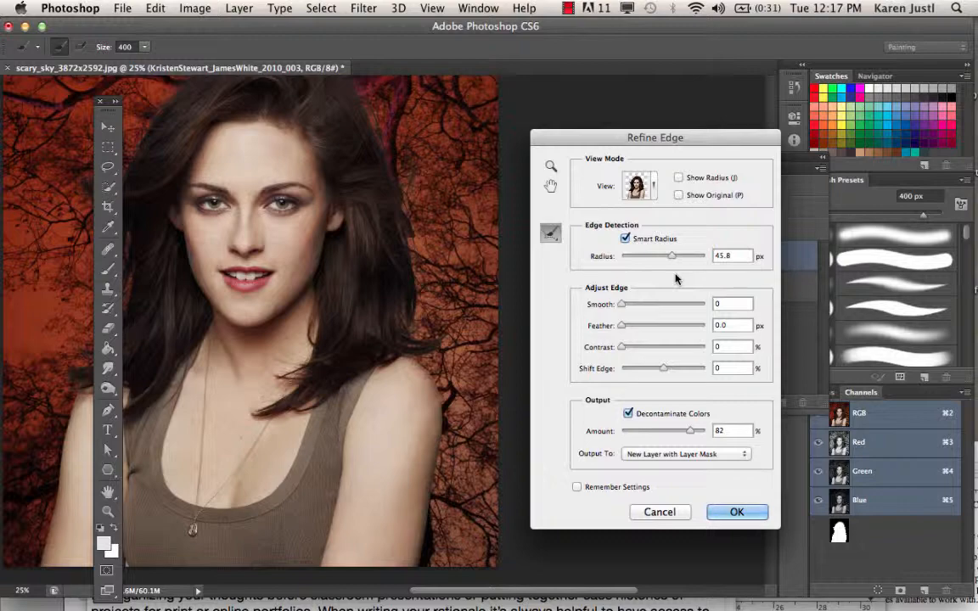
key("super+plus")
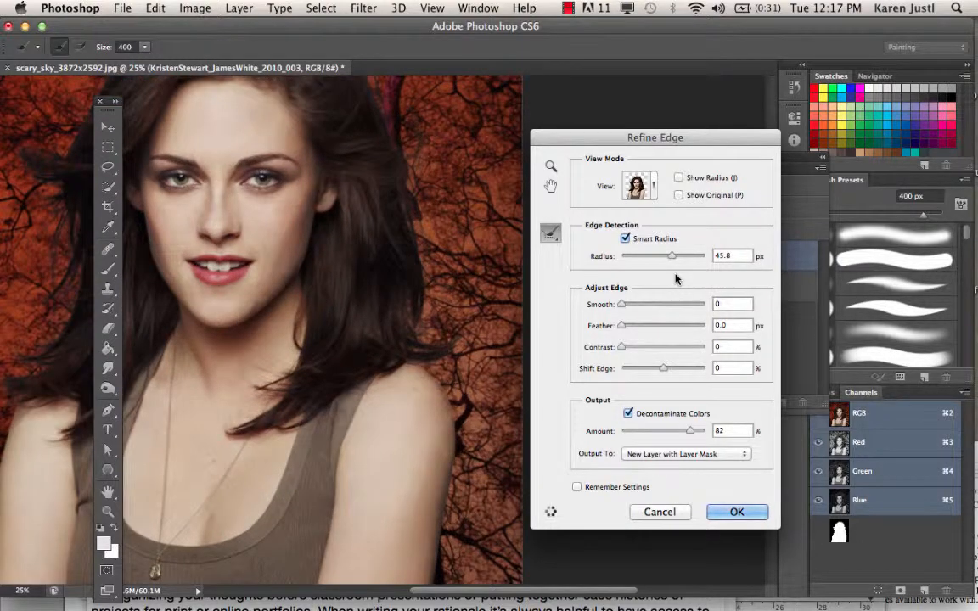
key("super+plus")
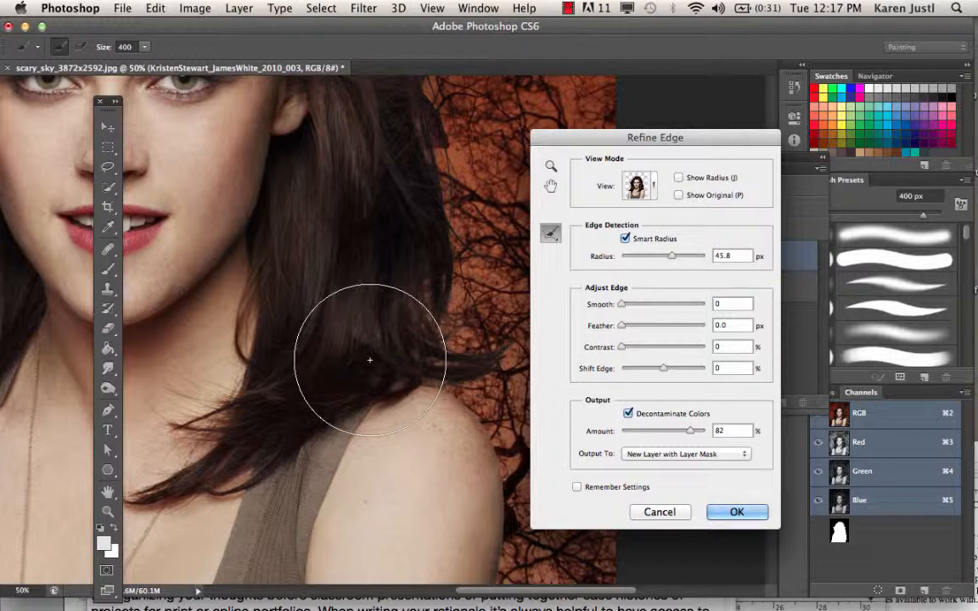
key("super+0")
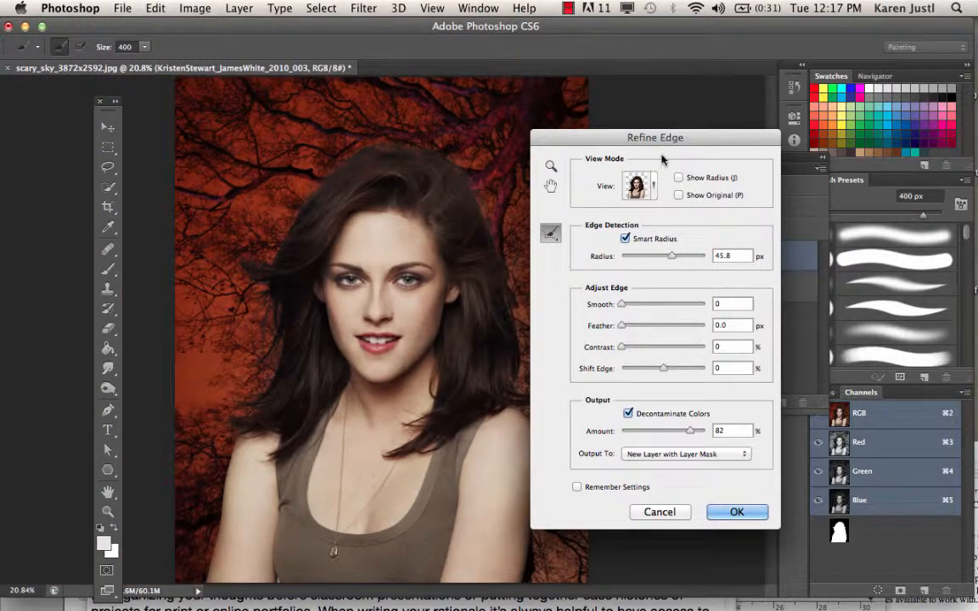
Output the refined selection to a New Layer with Layer Mask and briefly show the original portrait layer to compare the cutout
left_click_drag(699, 140, 742, 91)
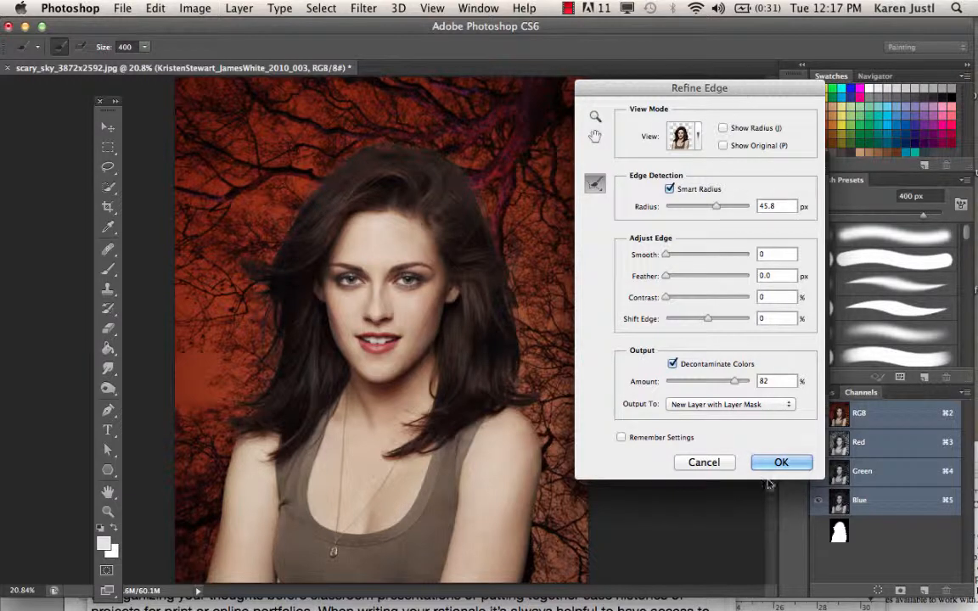
left_click(713, 405)
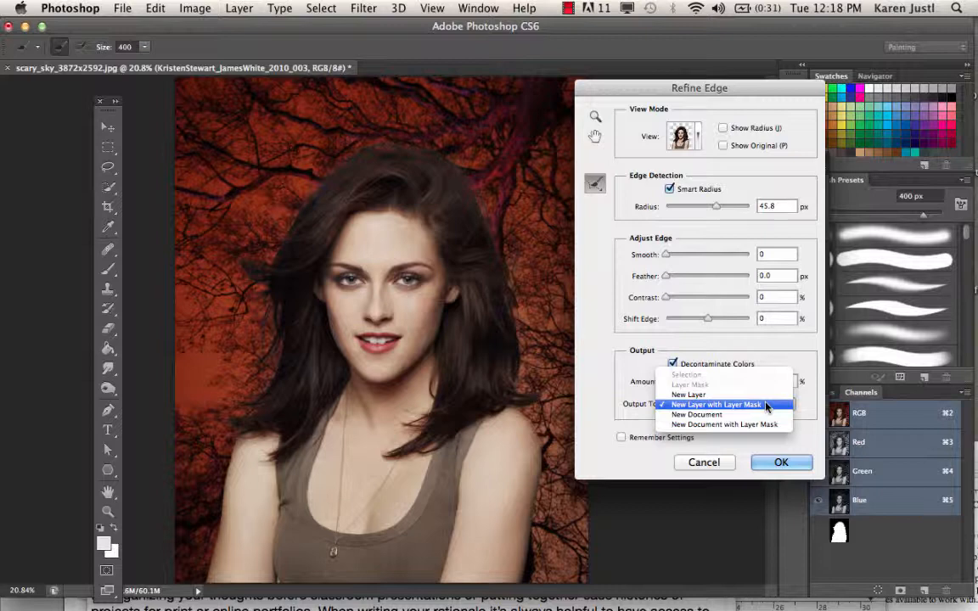
left_click(780, 461)
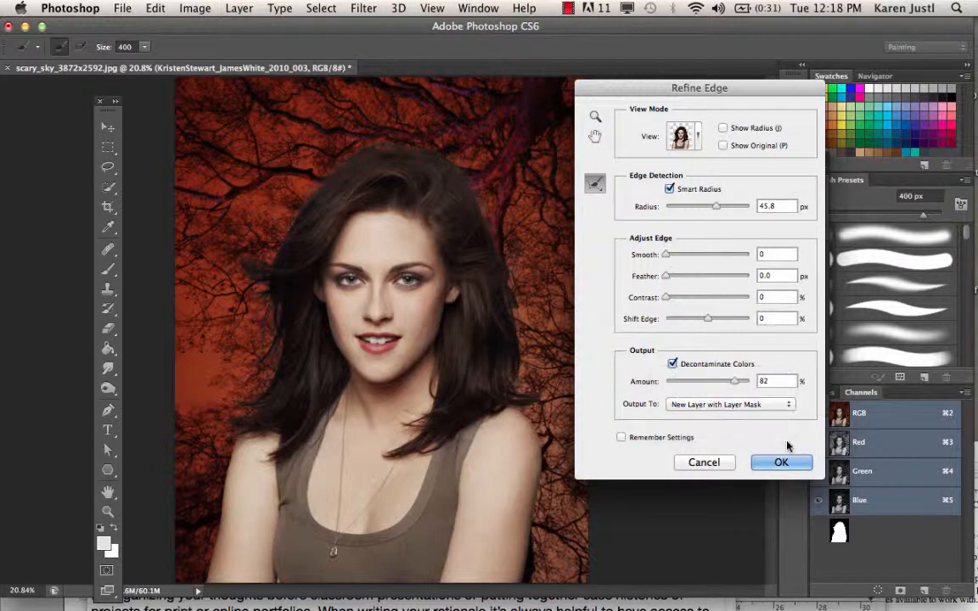
left_click(787, 463)
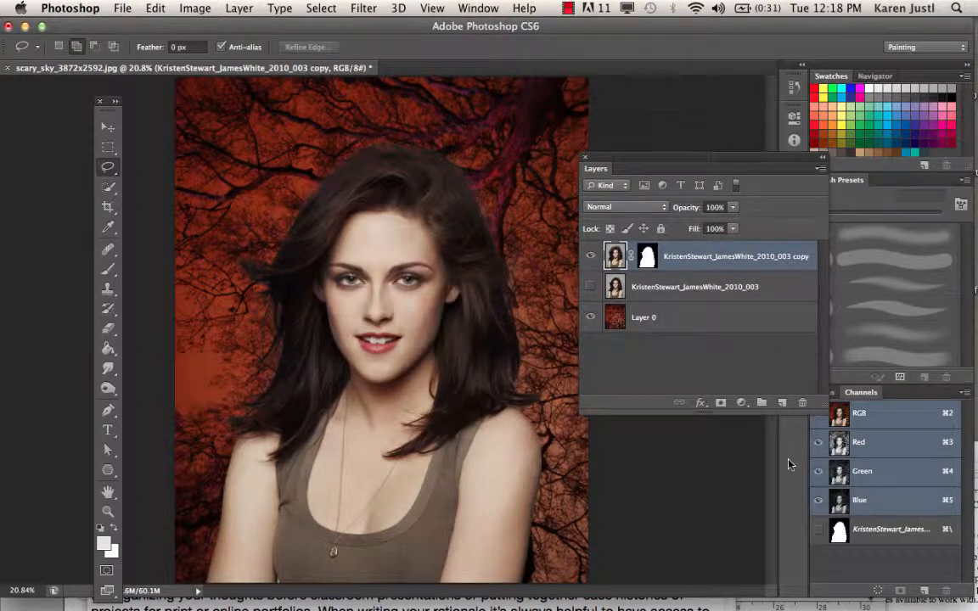
left_click(591, 287)
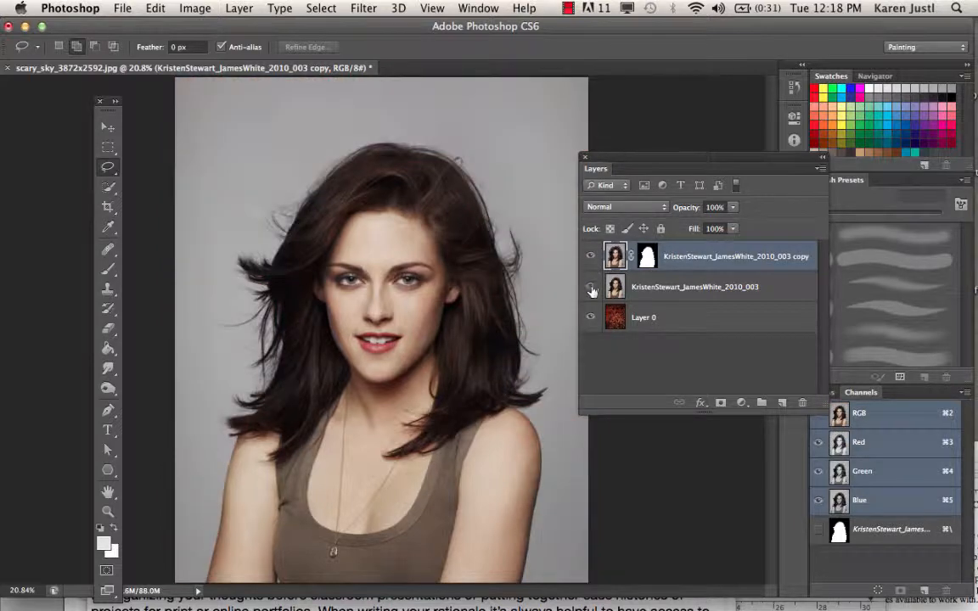
left_click(592, 289)
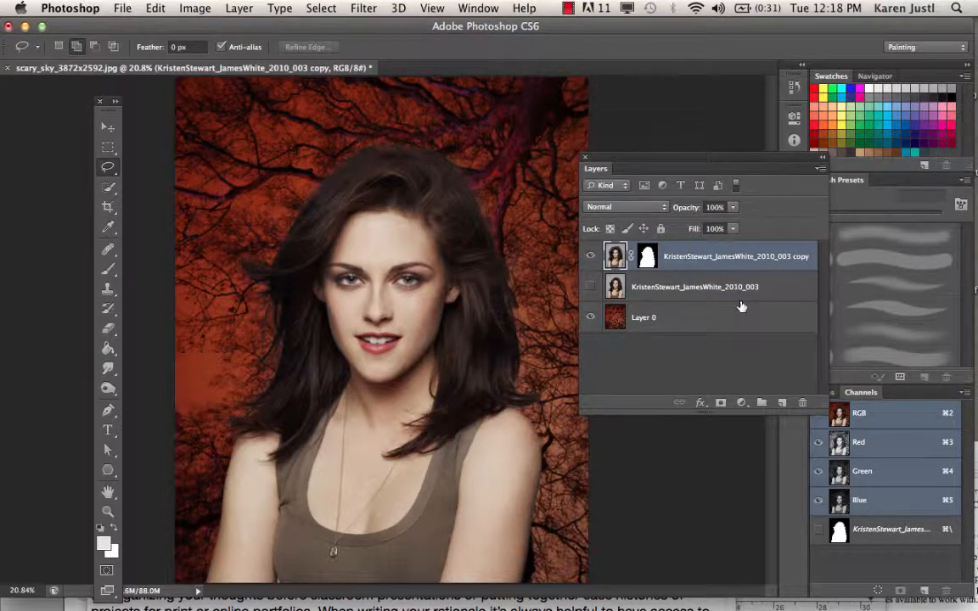